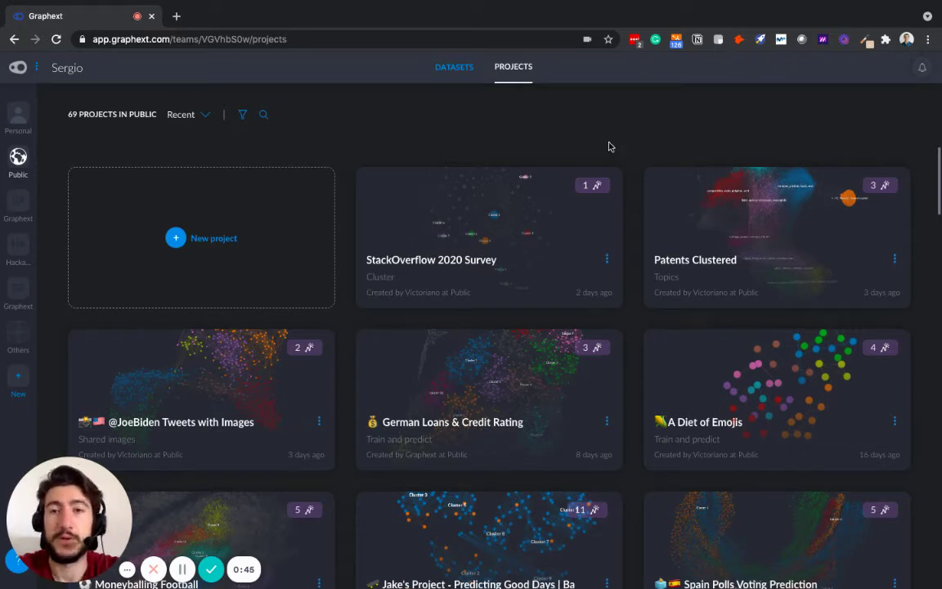
Search the public datasets for "custom" and open the customer_segmentation dataset.
{"action": "left_click", "coordinate": [455, 72]}
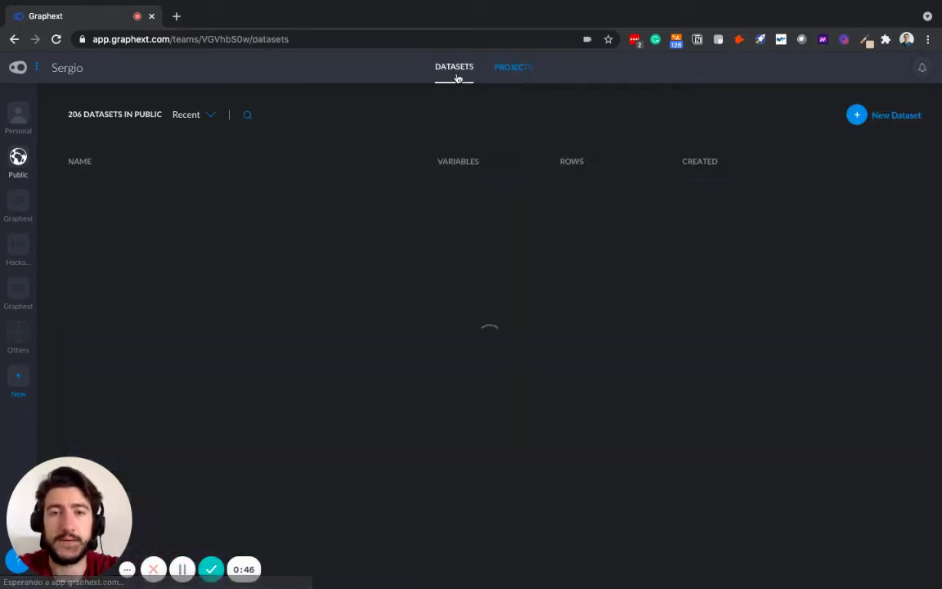
{"action": "left_click", "coordinate": [247, 115]}
{"action": "type", "text": "custom"}
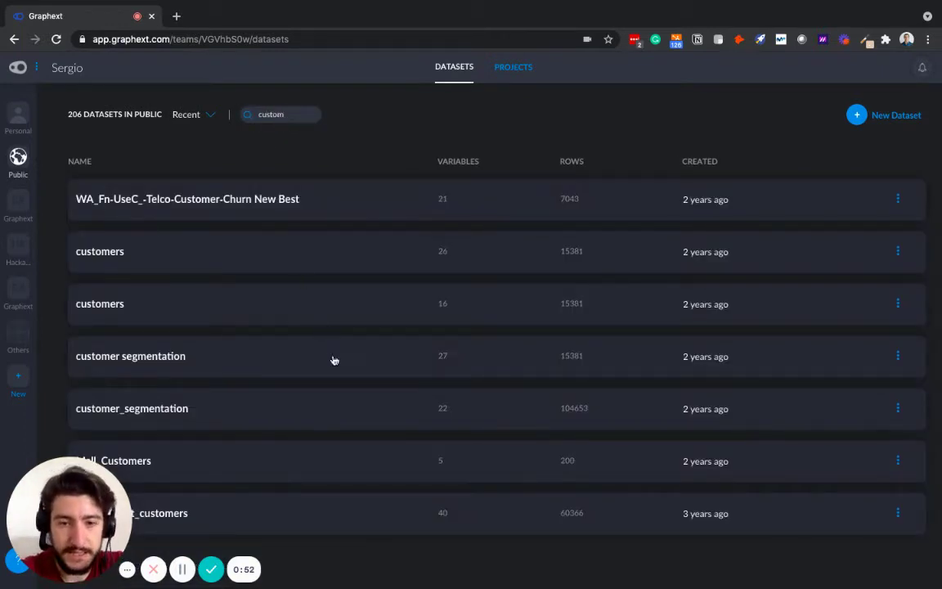
{"action": "left_click", "coordinate": [348, 408]}
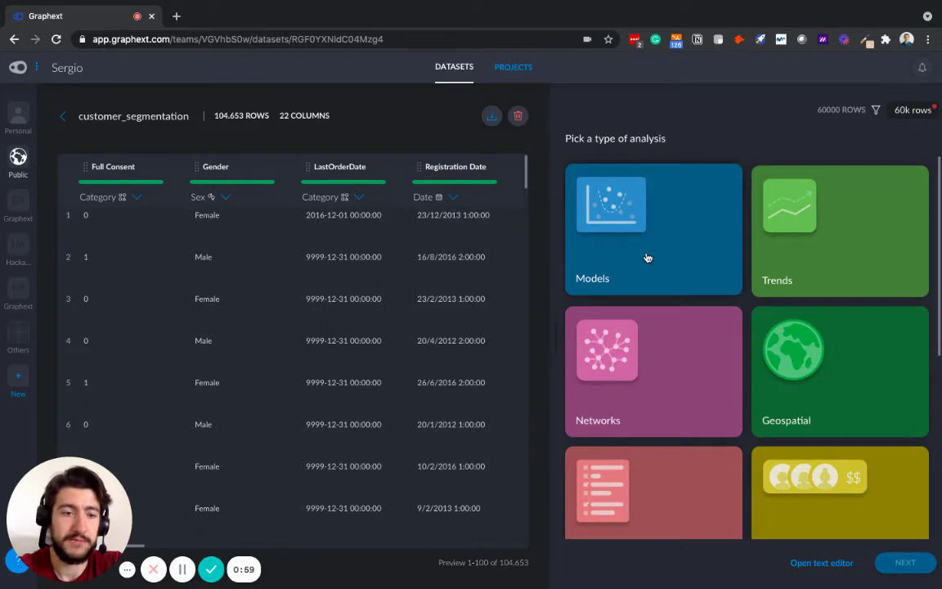
Review the available analysis types and choose a Cluster analysis from the Models category.
{"action": "scroll", "coordinate": [744, 303], "scroll_direction": "down", "scroll_amount": 2}
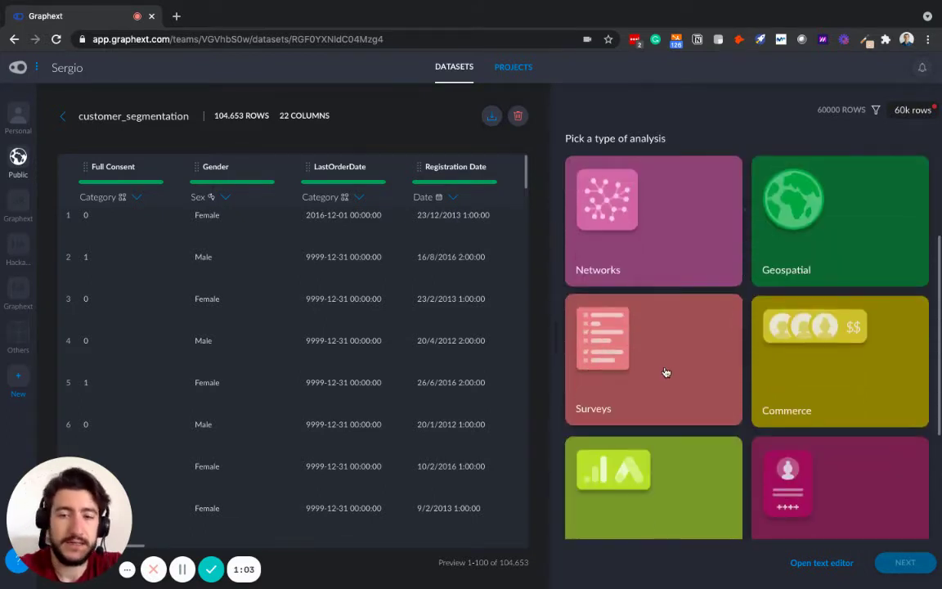
{"action": "scroll", "coordinate": [679, 368], "scroll_direction": "down", "scroll_amount": 1}
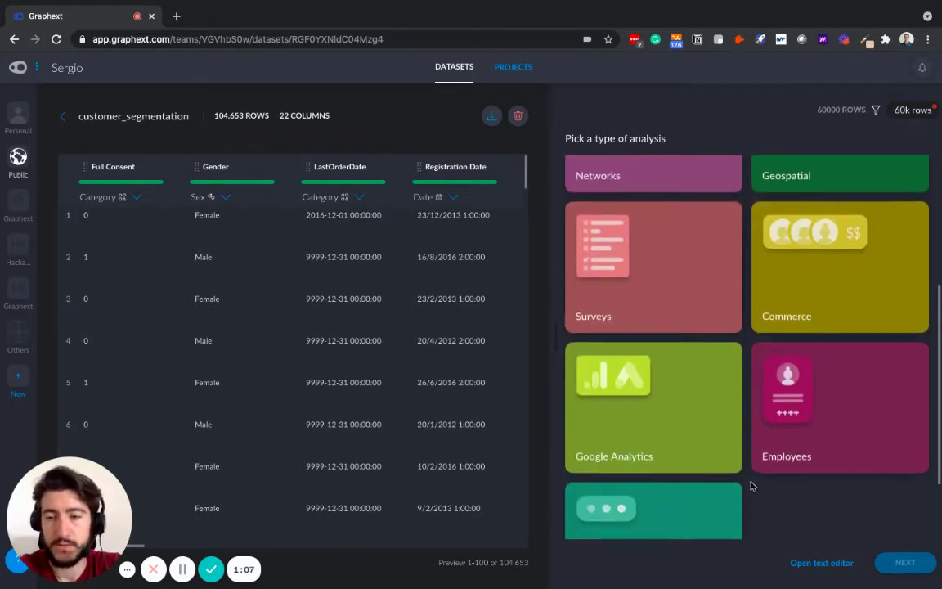
{"action": "scroll", "coordinate": [750, 485], "scroll_direction": "down", "scroll_amount": 1}
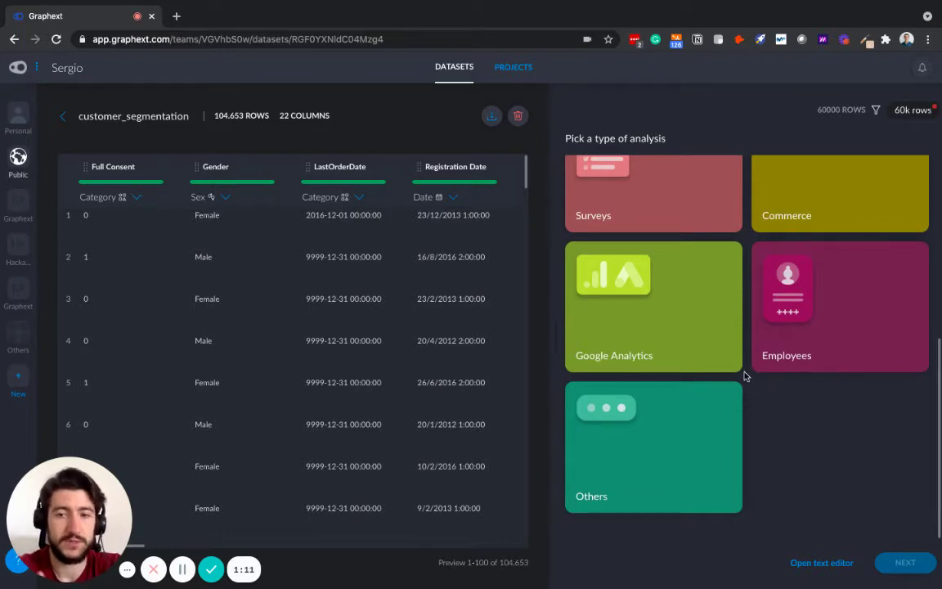
{"action": "scroll", "coordinate": [744, 237], "scroll_direction": "up", "scroll_amount": 2}
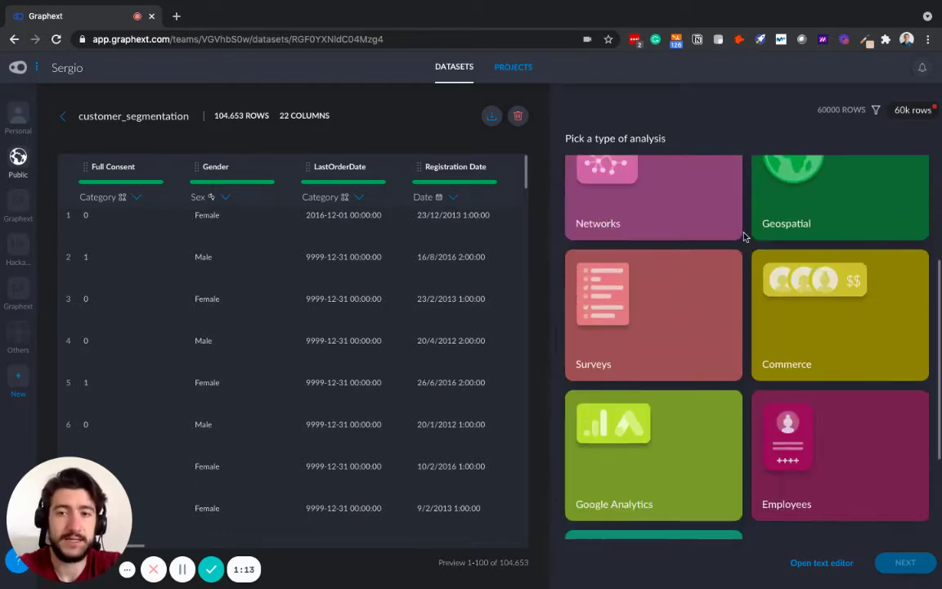
{"action": "scroll", "coordinate": [744, 237], "scroll_direction": "up", "scroll_amount": 2}
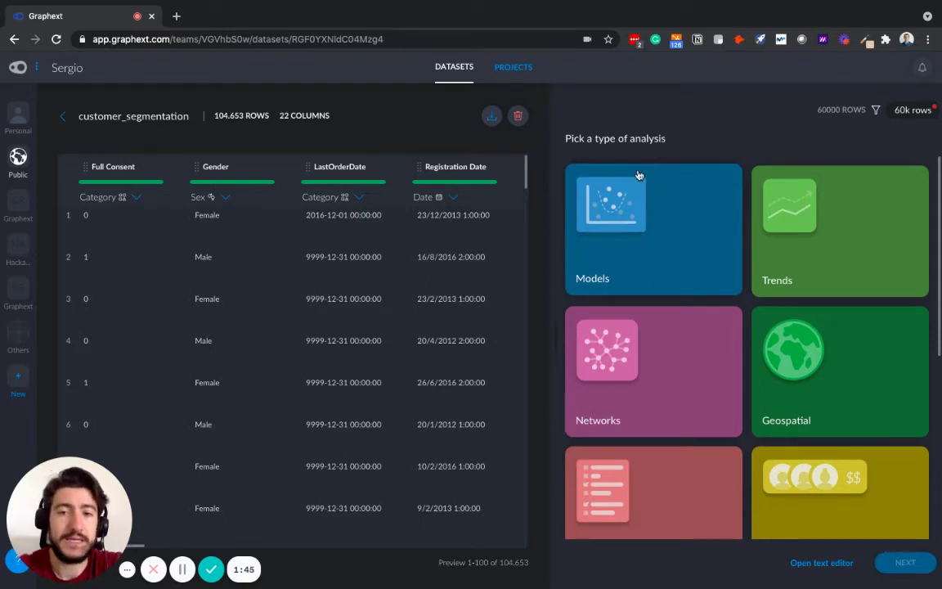
{"action": "left_click", "coordinate": [662, 246]}
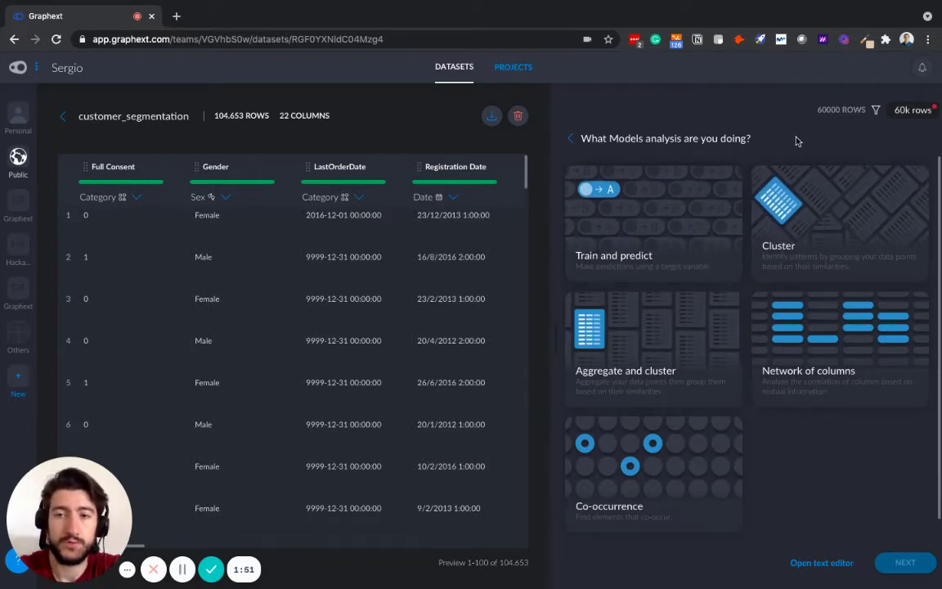
{"action": "left_click", "coordinate": [824, 214]}
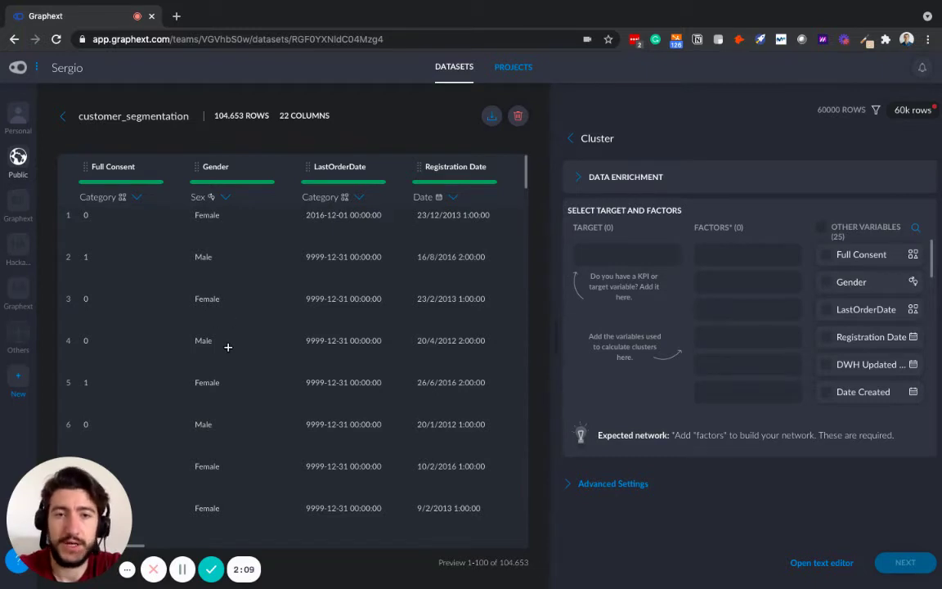
Examine the dataset's columns up to Permission Source and the list of variables available for clustering.
{"action": "scroll", "coordinate": [227, 347], "scroll_direction": "right", "scroll_amount": 2}
{"action": "scroll", "coordinate": [228, 347], "scroll_direction": "right", "scroll_amount": 10}
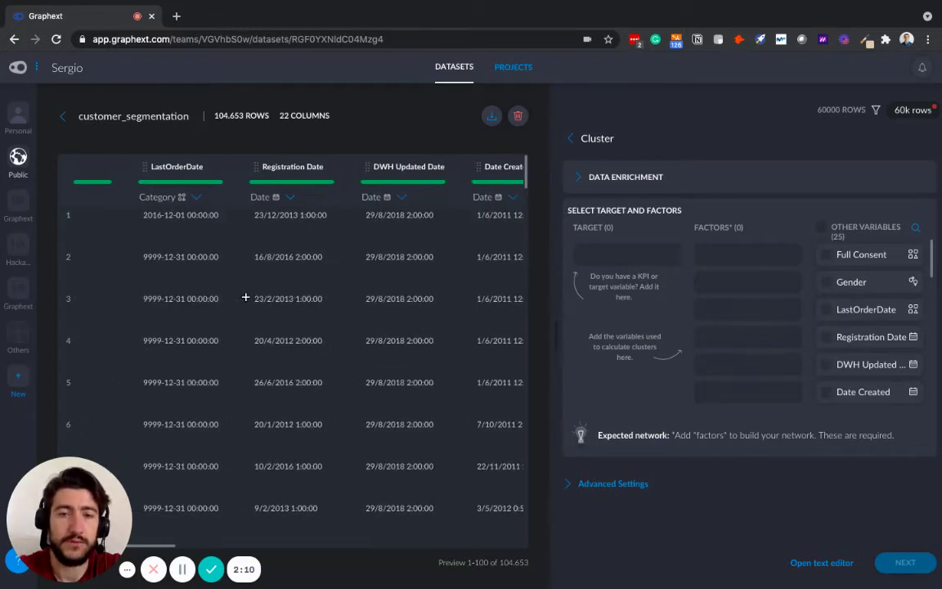
{"action": "scroll", "coordinate": [245, 298], "scroll_direction": "right", "scroll_amount": 8}
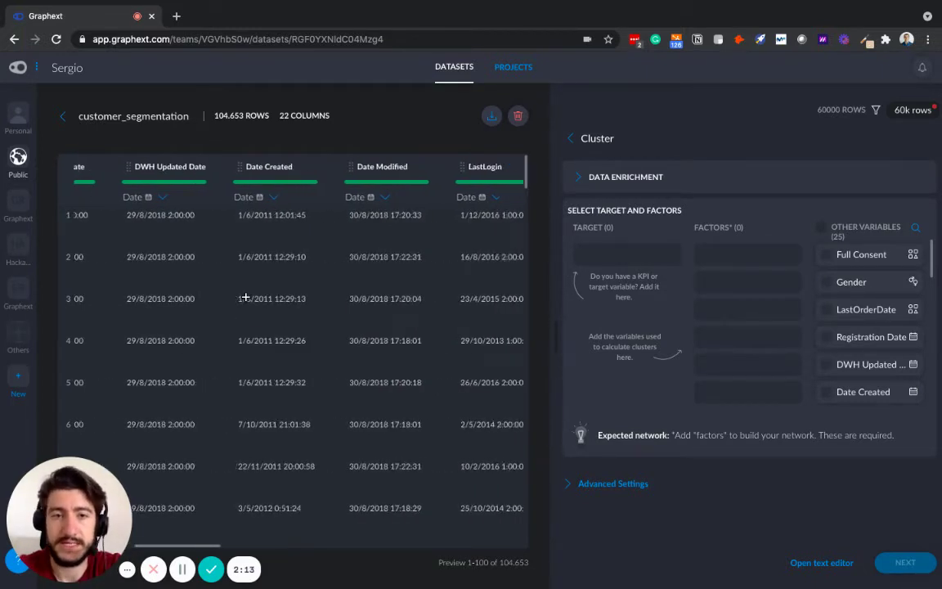
{"action": "scroll", "coordinate": [300, 298], "scroll_direction": "right", "scroll_amount": 9}
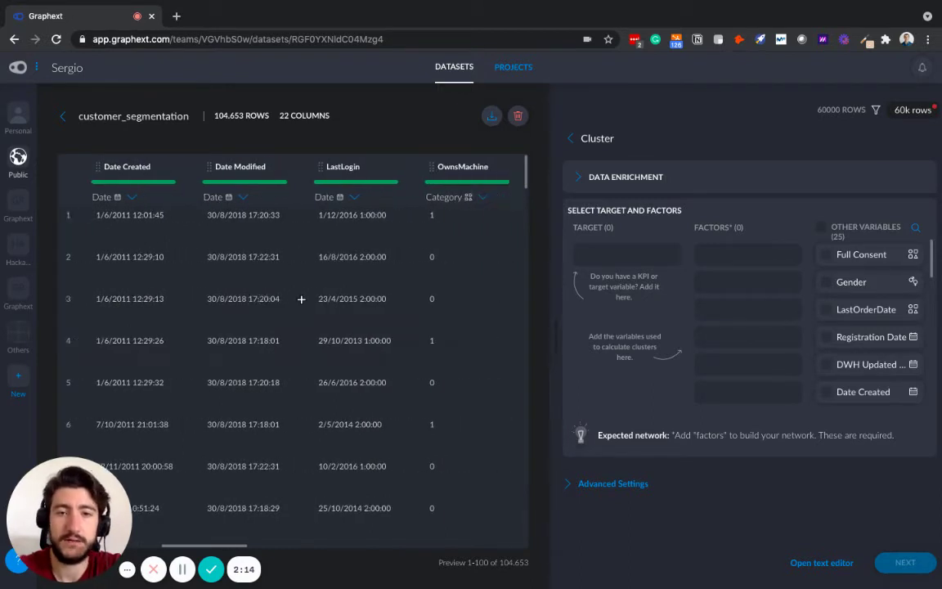
{"action": "scroll", "coordinate": [301, 299], "scroll_direction": "right", "scroll_amount": 6}
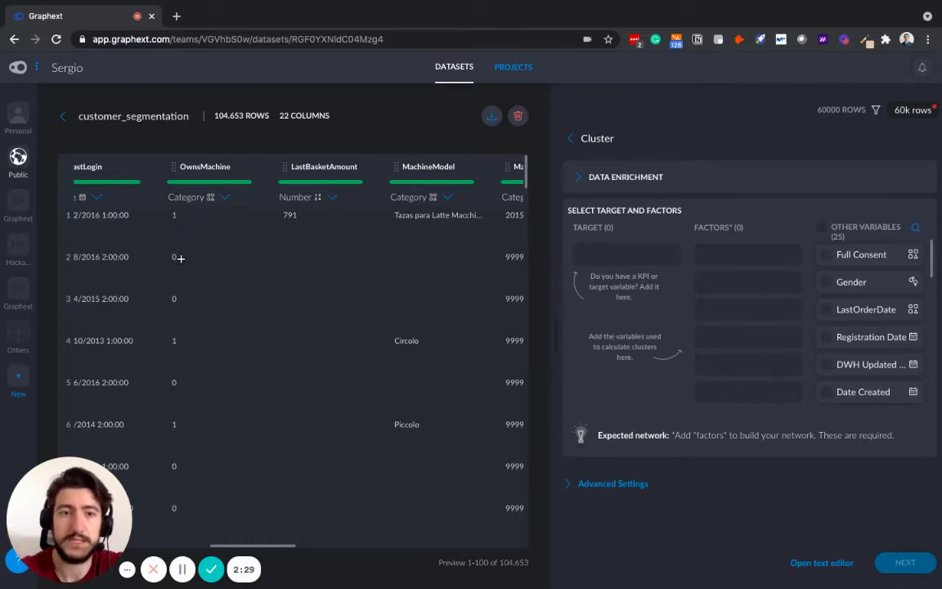
{"action": "scroll", "coordinate": [240, 275], "scroll_direction": "right", "scroll_amount": 3}
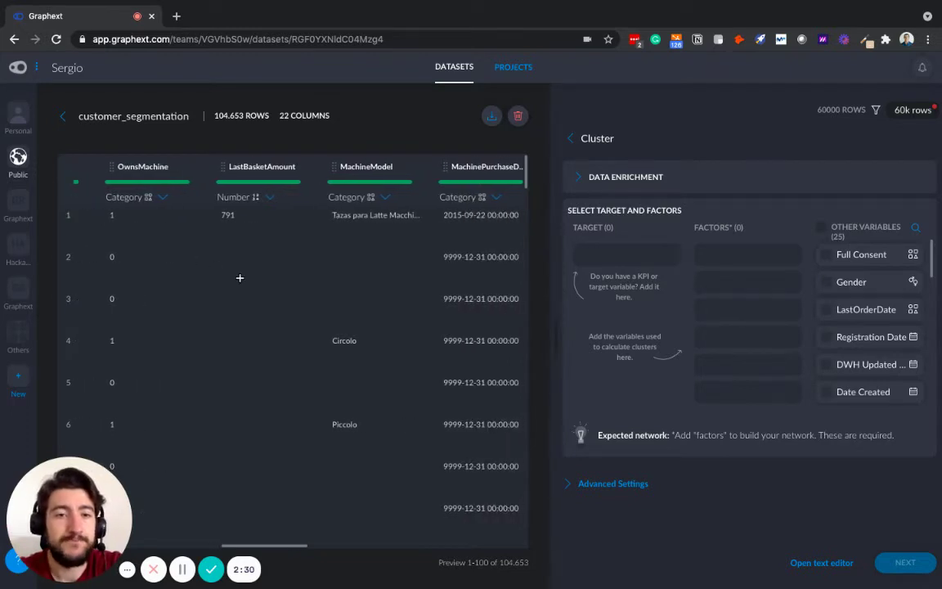
{"action": "scroll", "coordinate": [190, 294], "scroll_direction": "right", "scroll_amount": 3}
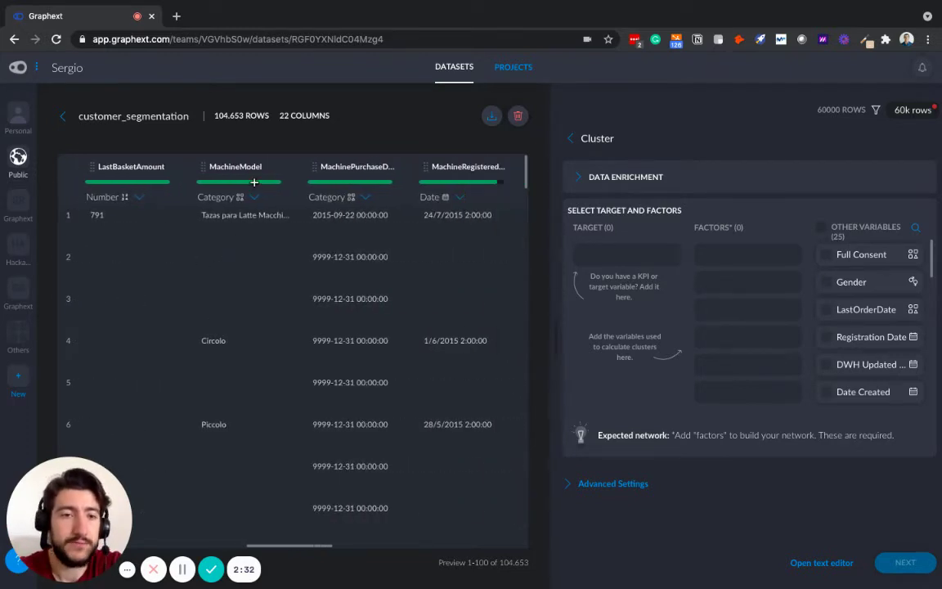
{"action": "scroll", "coordinate": [241, 377], "scroll_direction": "right", "scroll_amount": 3}
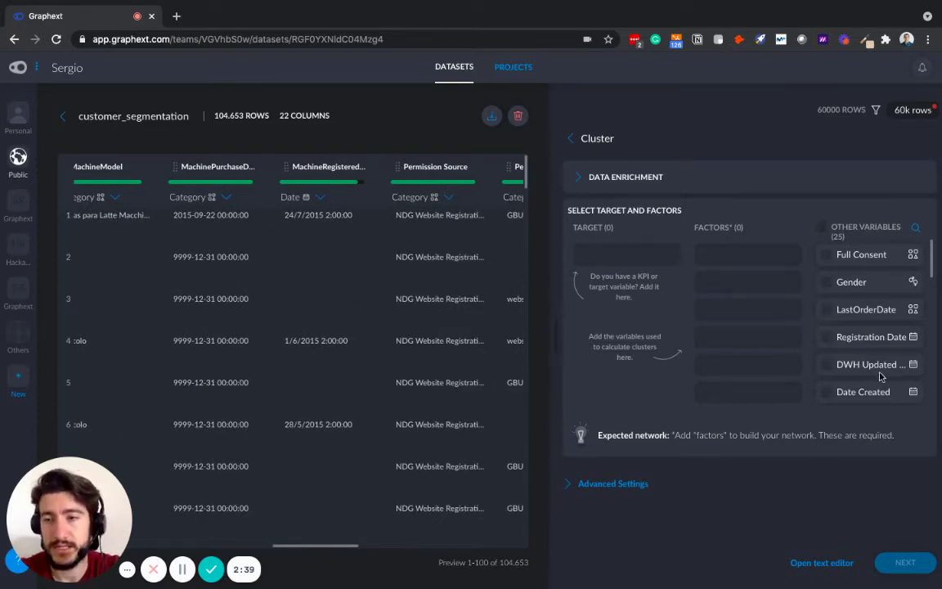
{"action": "scroll", "coordinate": [890, 340], "scroll_direction": "down", "scroll_amount": 5}
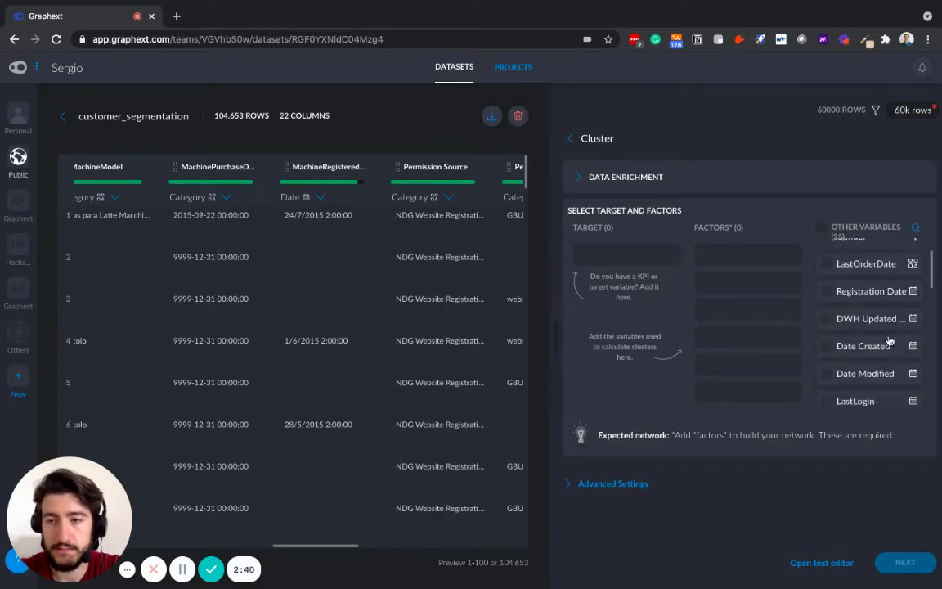
{"action": "scroll", "coordinate": [889, 340], "scroll_direction": "up", "scroll_amount": 2}
{"action": "scroll", "coordinate": [890, 340], "scroll_direction": "up", "scroll_amount": 2}
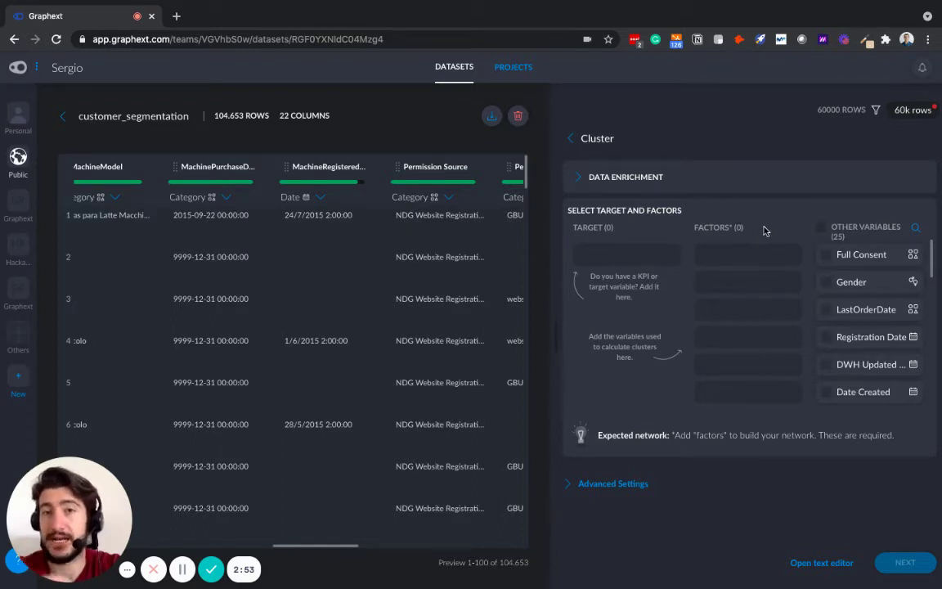
Add Gender, OwnsMachine, MachineModel, LastBasketAmount and LoyaltyPoints as the factors of the cluster analysis.
{"action": "left_click", "coordinate": [825, 282]}
{"action": "scroll", "coordinate": [858, 352], "scroll_direction": "down", "scroll_amount": 2}
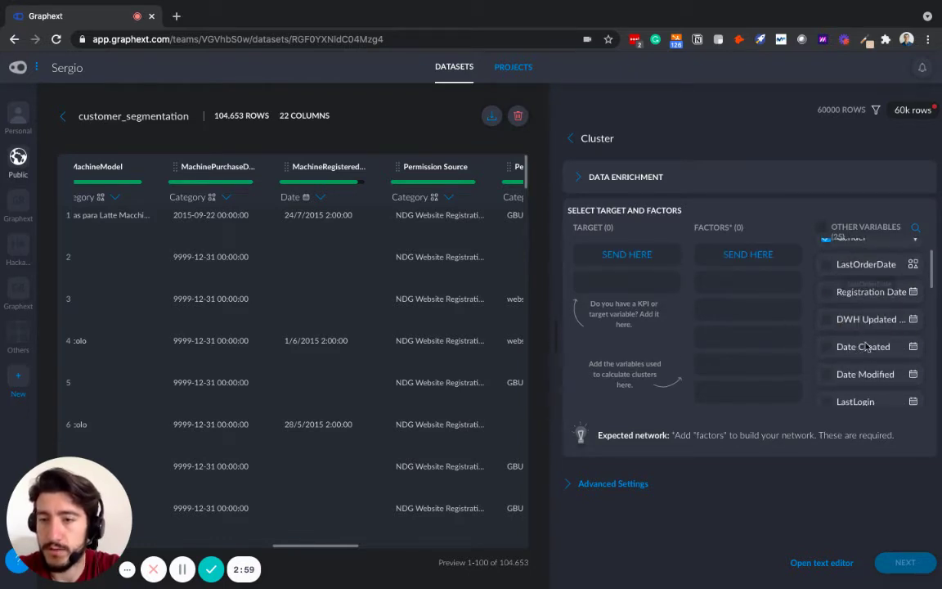
{"action": "scroll", "coordinate": [866, 352], "scroll_direction": "down", "scroll_amount": 3}
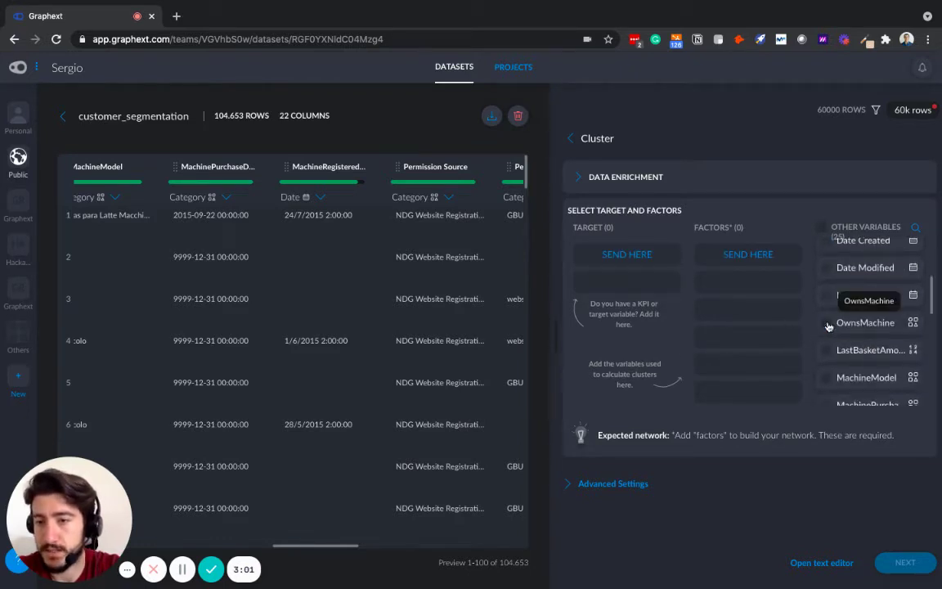
{"action": "left_click", "coordinate": [867, 324]}
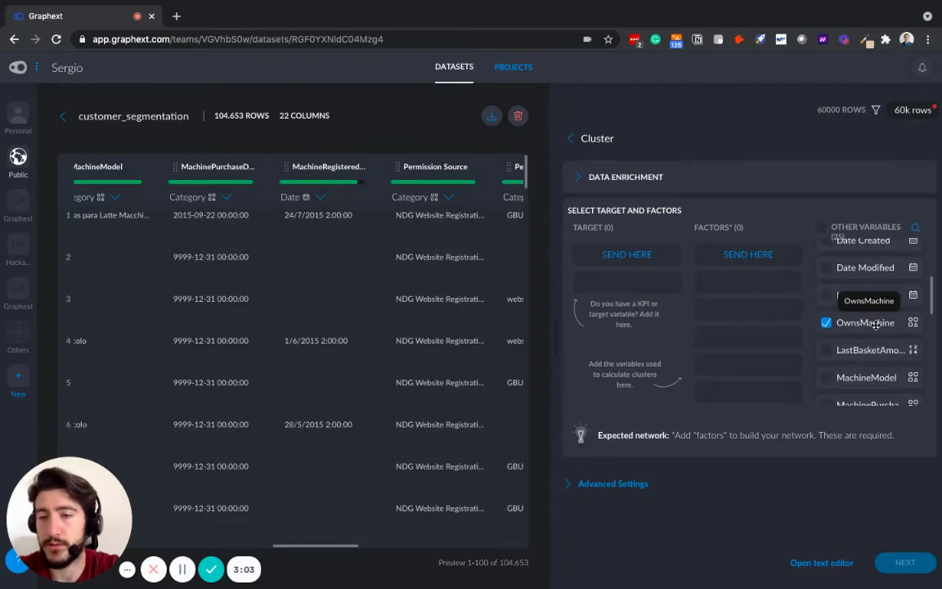
{"action": "scroll", "coordinate": [876, 324], "scroll_direction": "down", "scroll_amount": 2}
{"action": "left_click", "coordinate": [828, 321]}
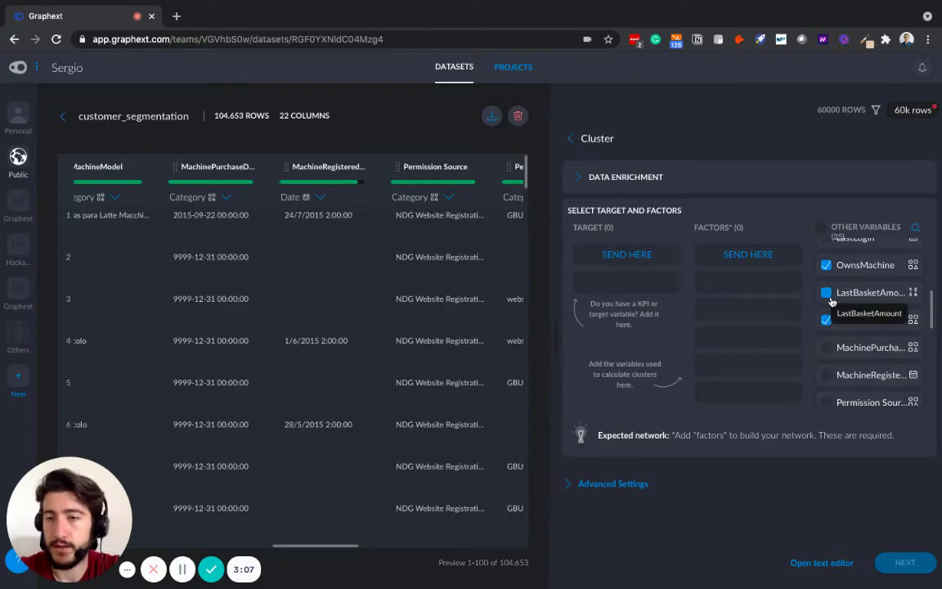
{"action": "left_click", "coordinate": [828, 294]}
{"action": "scroll", "coordinate": [851, 327], "scroll_direction": "down", "scroll_amount": 3}
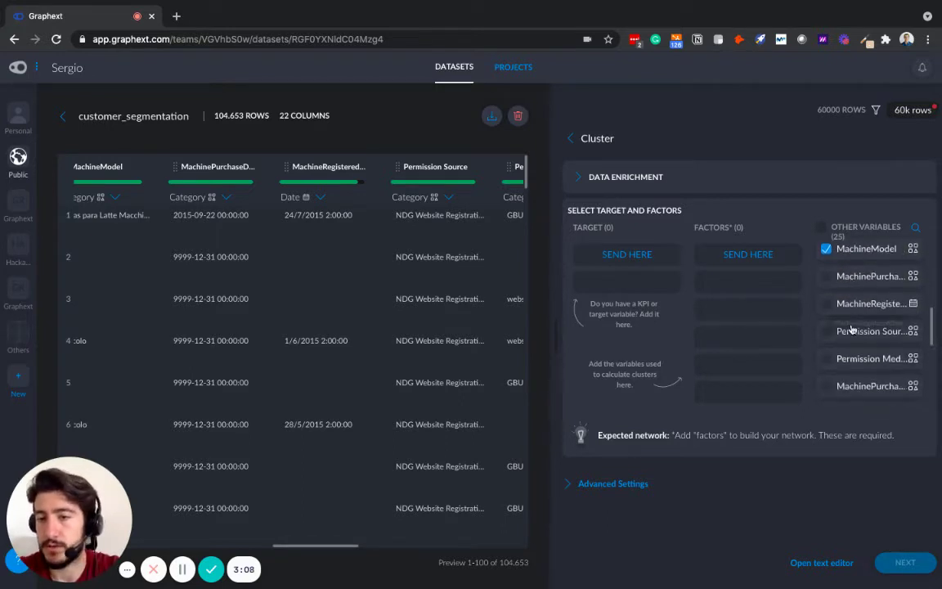
{"action": "scroll", "coordinate": [851, 327], "scroll_direction": "down", "scroll_amount": 1}
{"action": "left_click", "coordinate": [826, 369]}
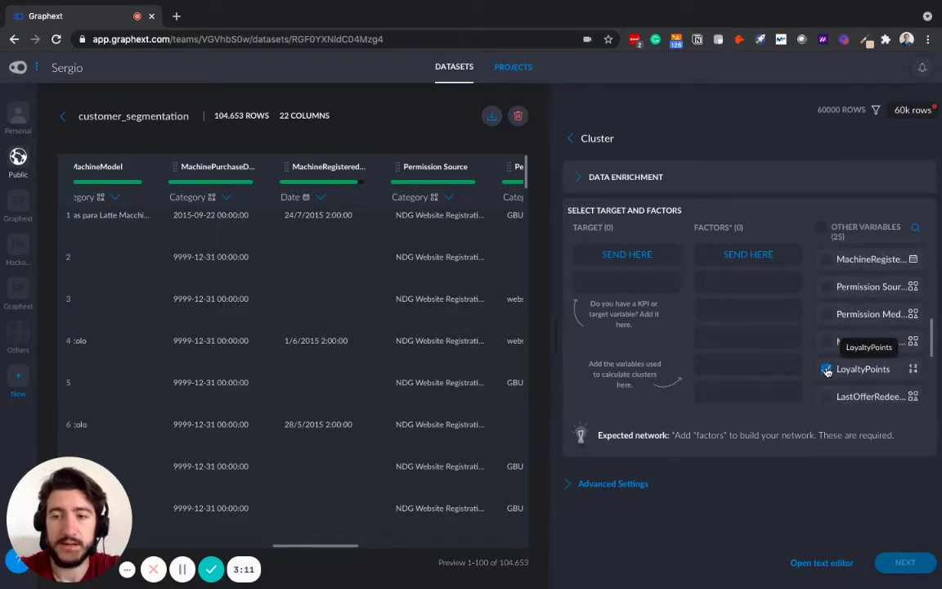
{"action": "scroll", "coordinate": [870, 377], "scroll_direction": "down", "scroll_amount": 3}
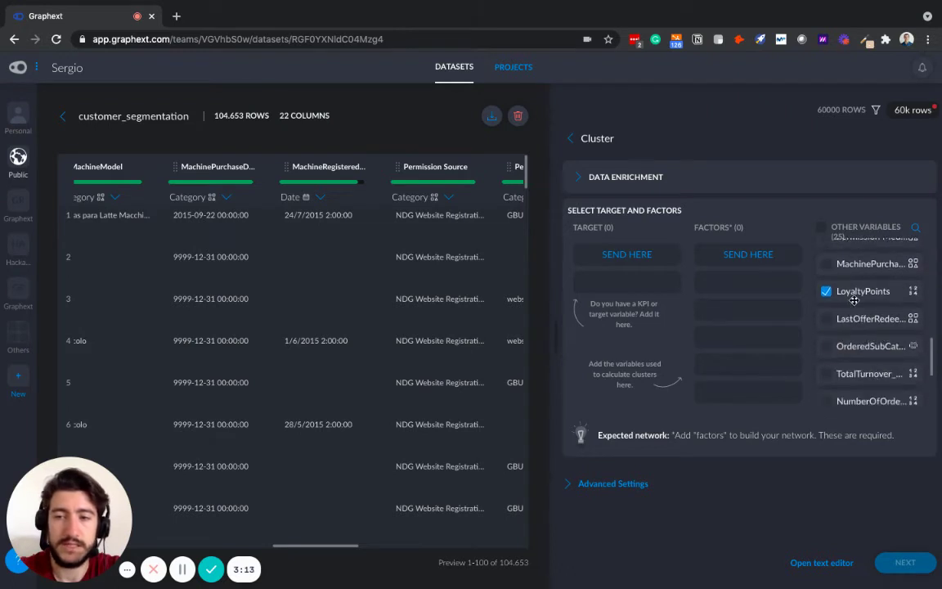
{"action": "left_click", "coordinate": [743, 256]}
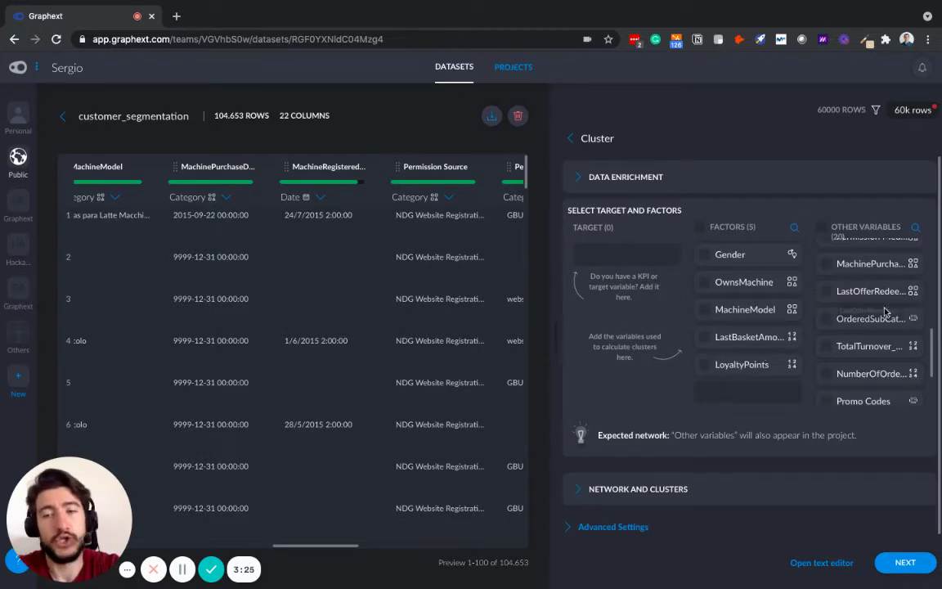
Move OwnsMachine from the factors to the target of the cluster analysis.
{"action": "scroll", "coordinate": [885, 295], "scroll_direction": "up", "scroll_amount": 1}
{"action": "scroll", "coordinate": [885, 294], "scroll_direction": "up", "scroll_amount": 5}
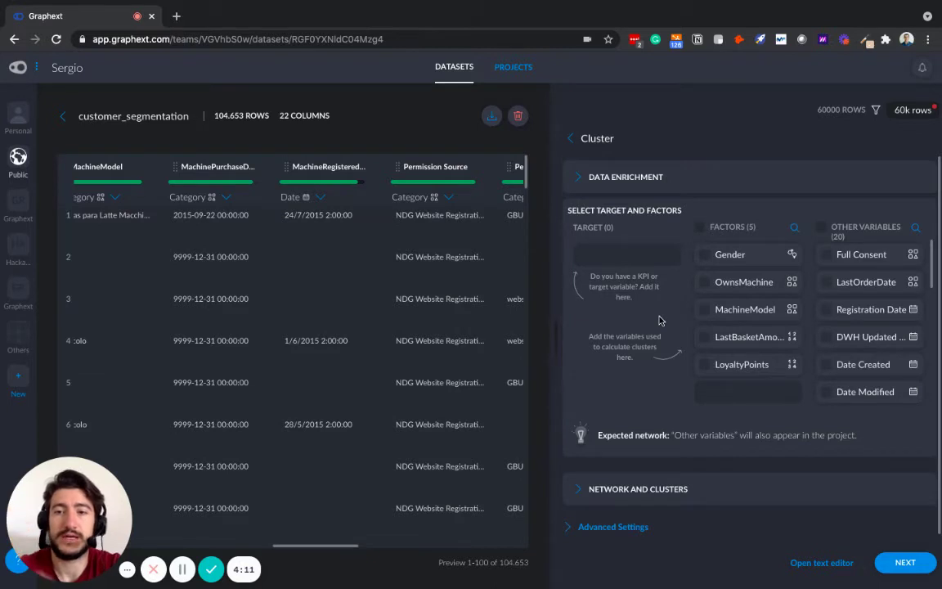
{"action": "left_click", "coordinate": [704, 282]}
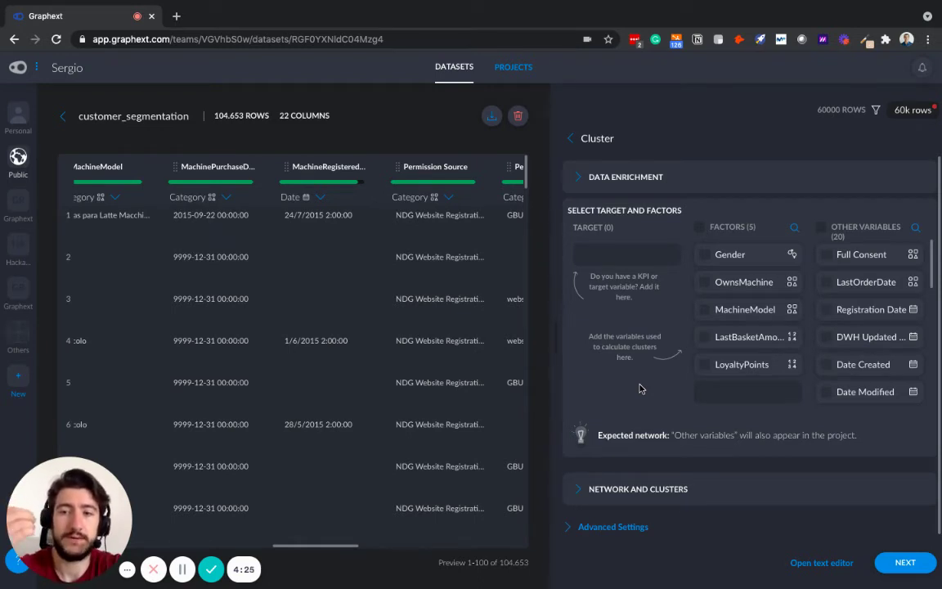
{"action": "left_click", "coordinate": [703, 283]}
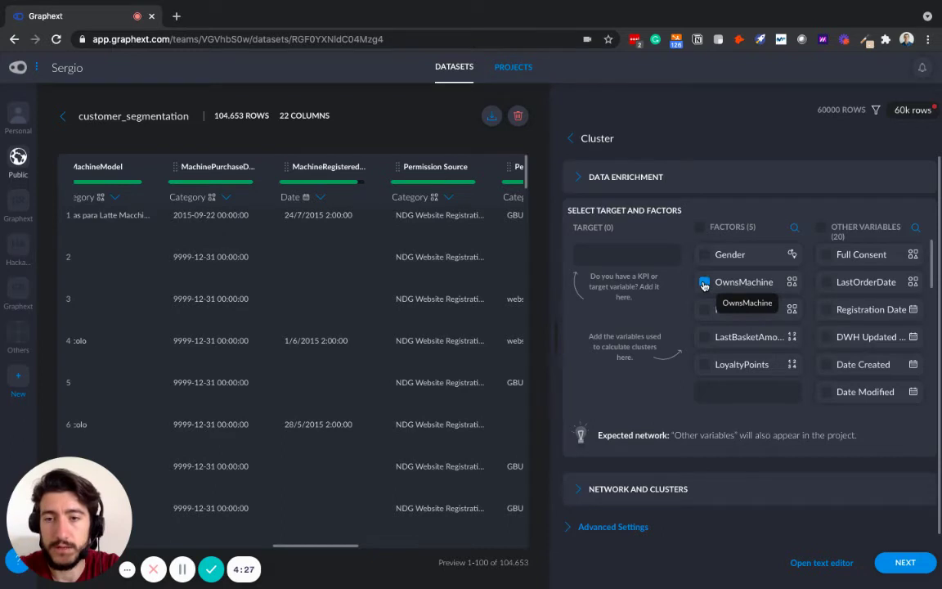
{"action": "left_click", "coordinate": [614, 260]}
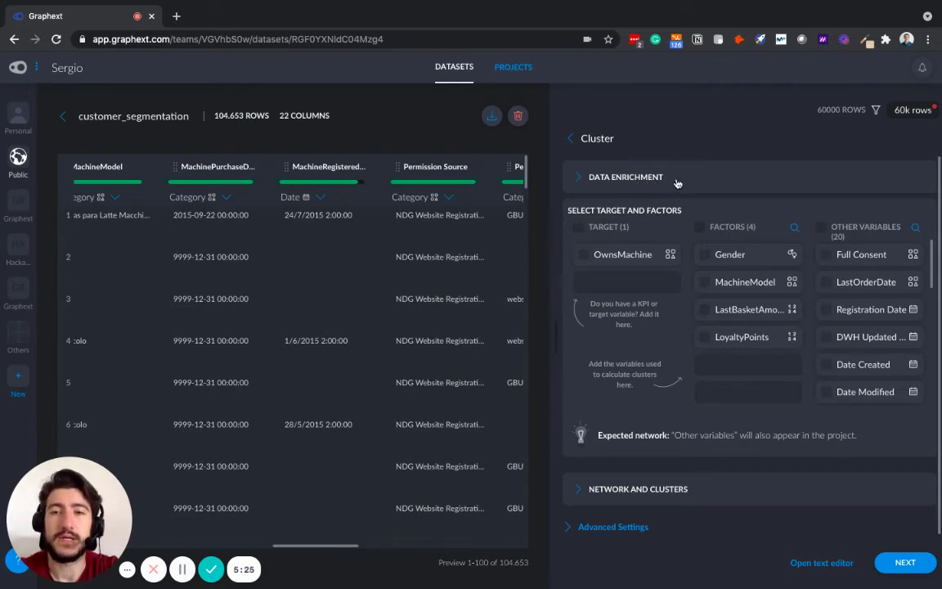
Examine the Network and Clusters settings of the cluster analysis, including the choices of dimensionality reduction algorithm.
{"action": "scroll", "coordinate": [636, 316], "scroll_direction": "down", "scroll_amount": 1}
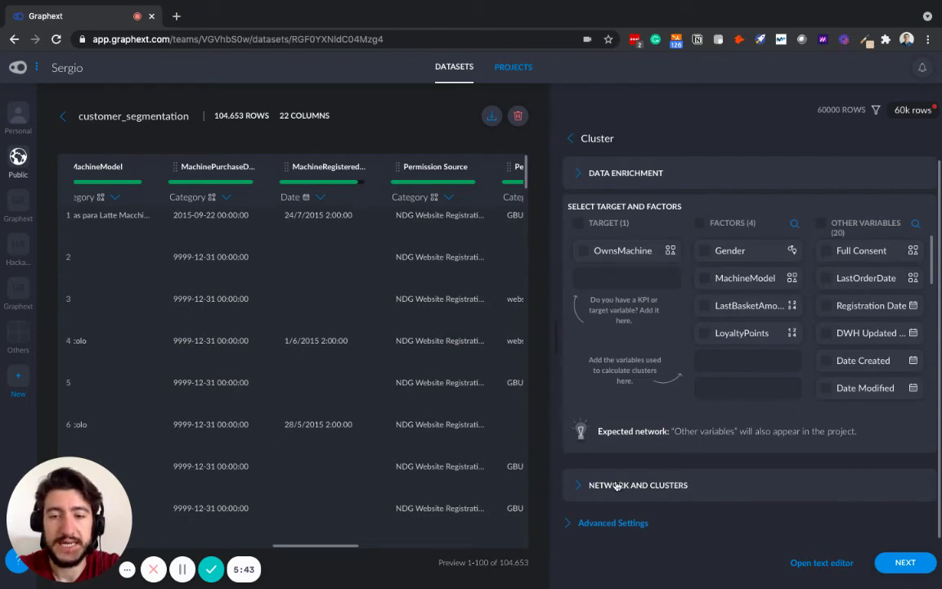
{"action": "left_click", "coordinate": [661, 488]}
{"action": "scroll", "coordinate": [675, 458], "scroll_direction": "down", "scroll_amount": 4}
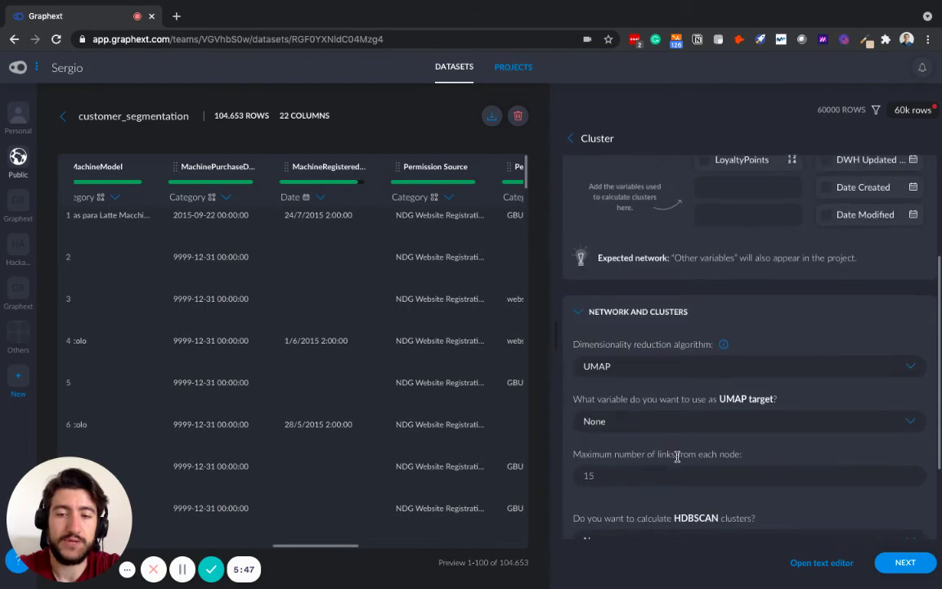
{"action": "scroll", "coordinate": [677, 458], "scroll_direction": "down", "scroll_amount": 1}
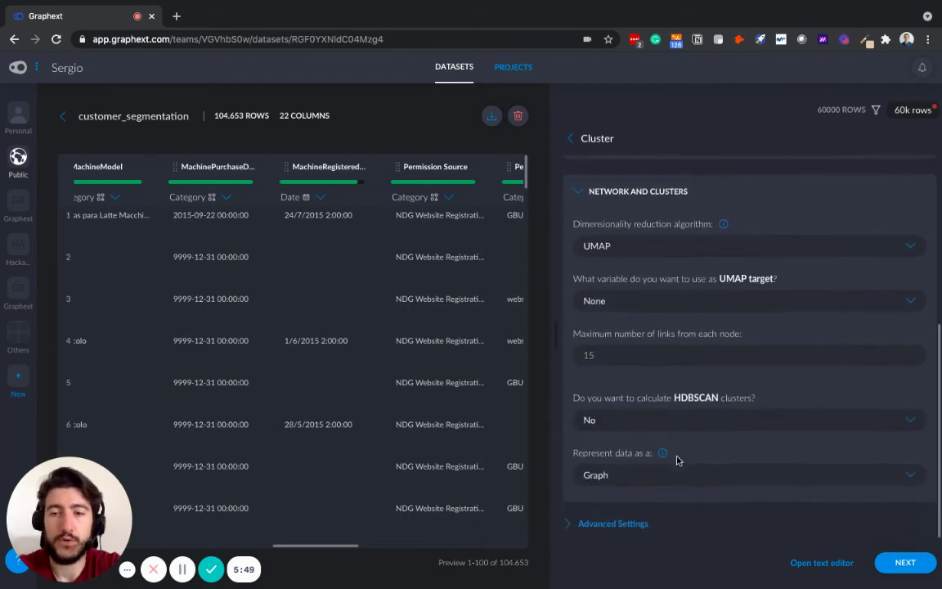
{"action": "left_click", "coordinate": [642, 250]}
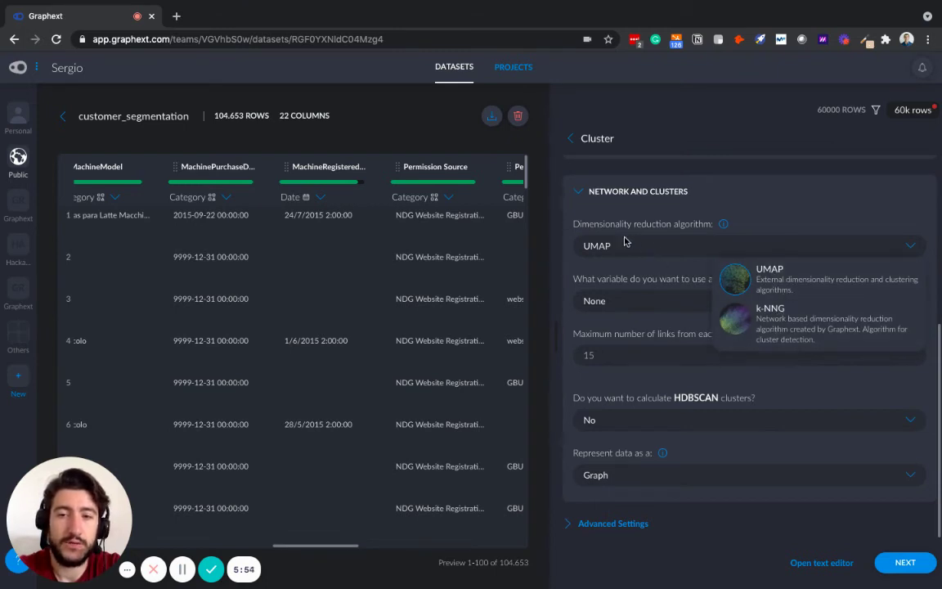
{"action": "left_click", "coordinate": [658, 273]}
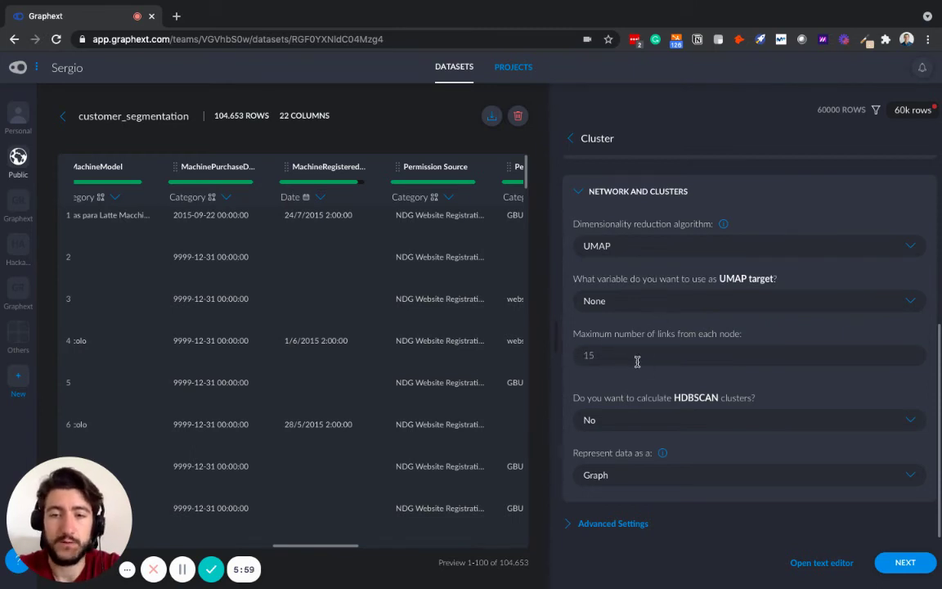
Review the options for calculating HDBSCAN clusters and for representing the data, keeping the current settings.
{"action": "left_click", "coordinate": [694, 421]}
{"action": "left_click", "coordinate": [769, 416]}
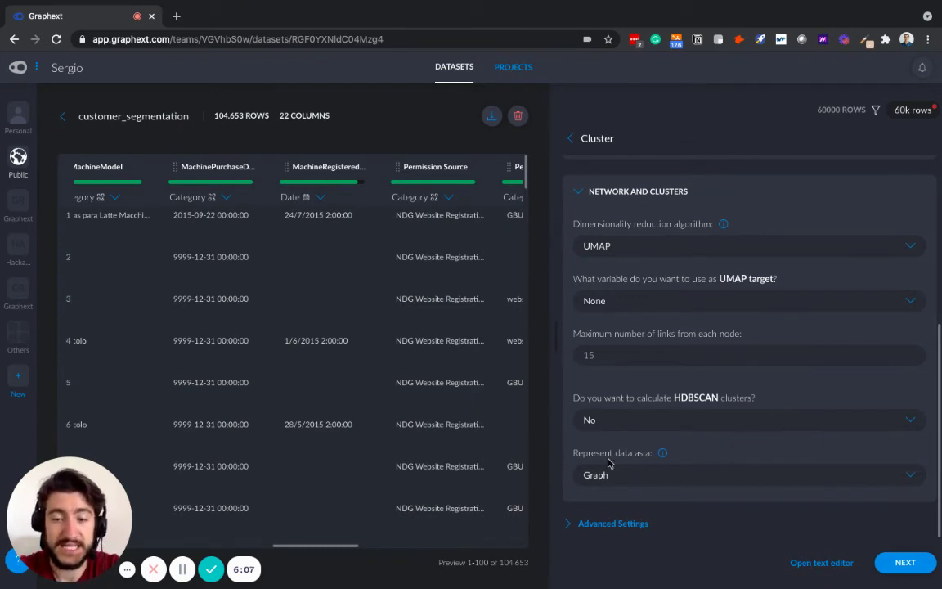
{"action": "left_click", "coordinate": [643, 482]}
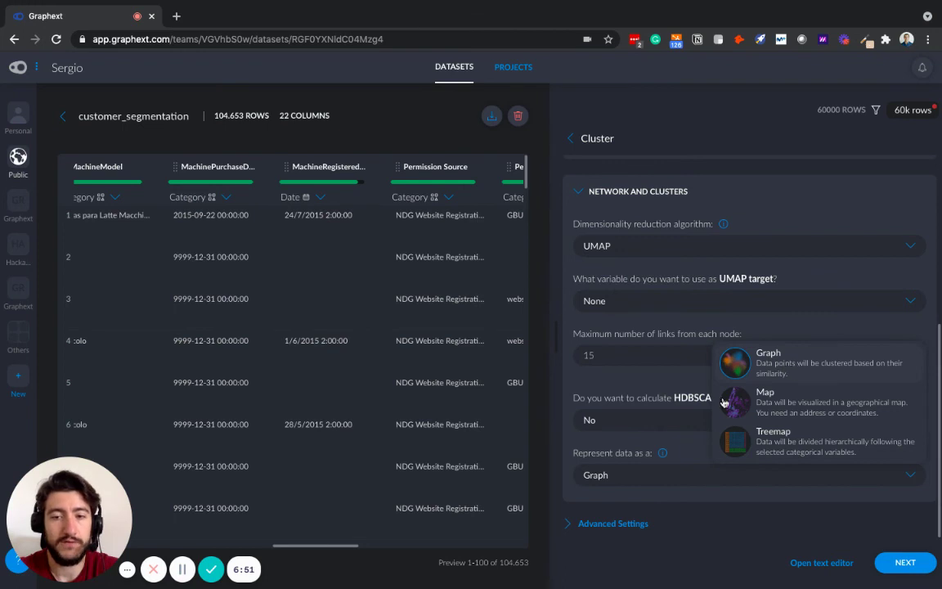
{"action": "left_click", "coordinate": [620, 399]}
{"action": "left_click", "coordinate": [659, 193]}
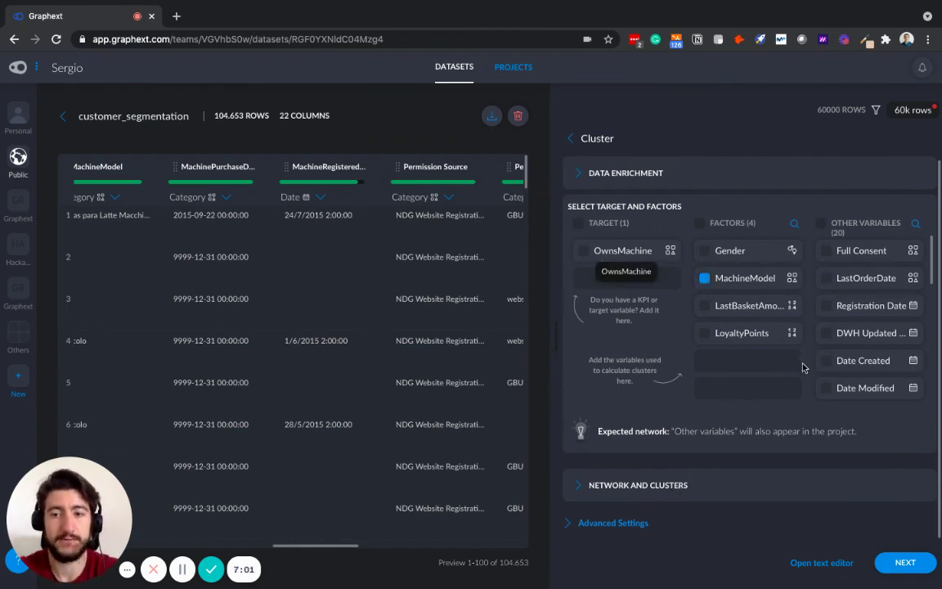
Proceed to the project info of the cluster analysis and check the available help options.
{"action": "left_click", "coordinate": [905, 563]}
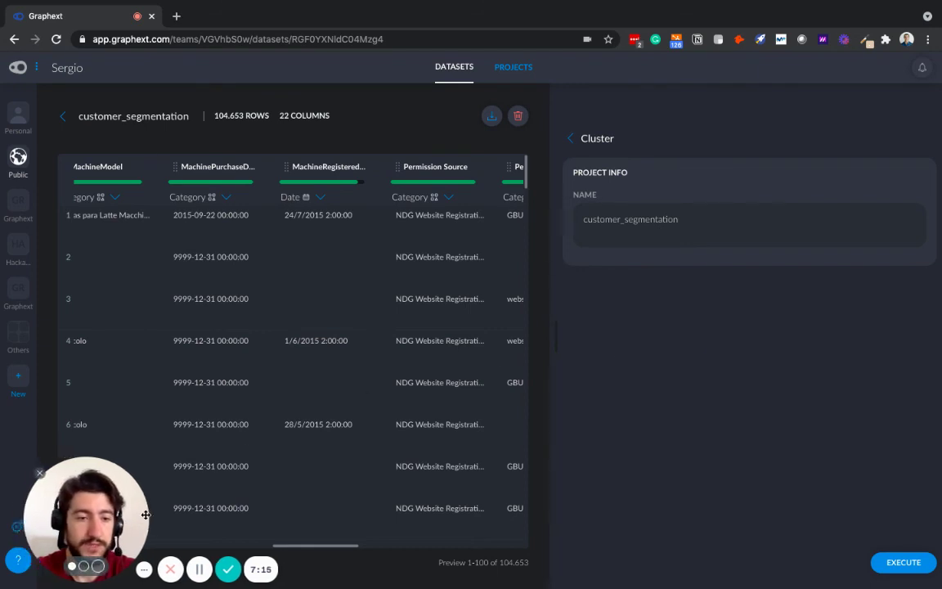
{"action": "left_click_drag", "start_coordinate": [104, 520], "coordinate": [177, 506]}
{"action": "left_click", "coordinate": [19, 561]}
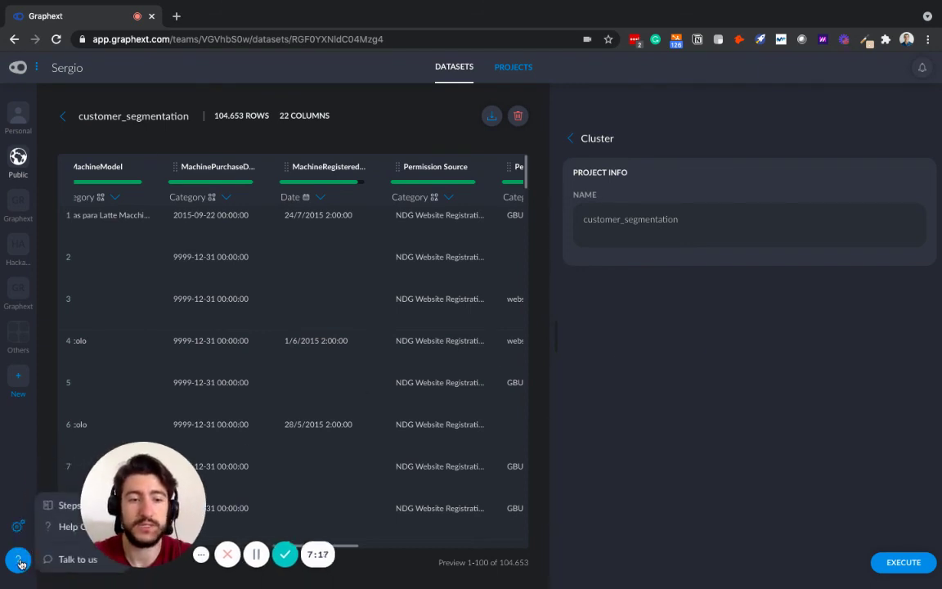
{"action": "left_click", "coordinate": [664, 401]}
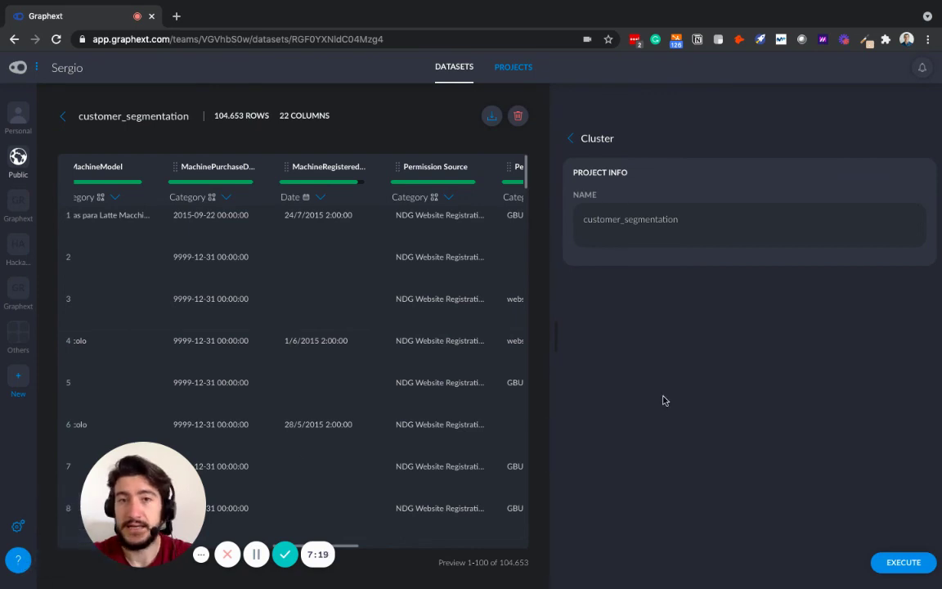